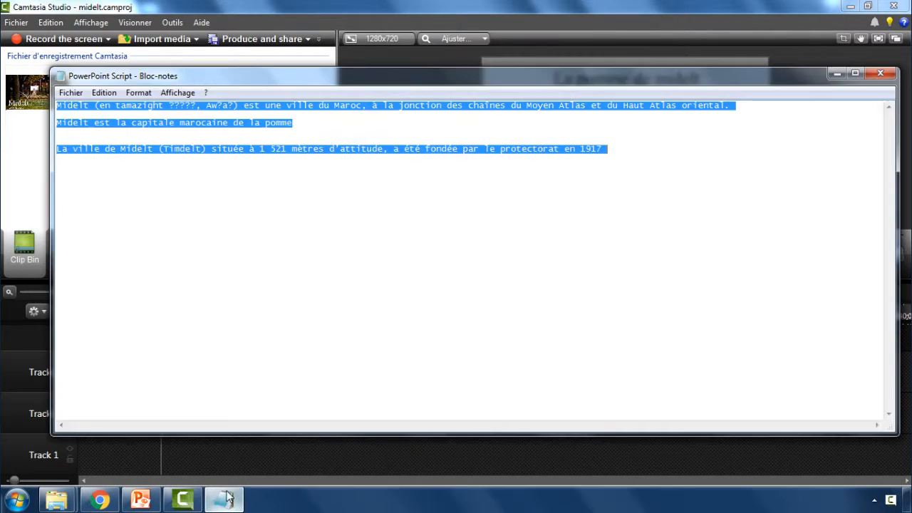
Switch to the PowerPoint Script text file in Notepad and copy its entire text
{"action": "left_click", "coordinate": [223, 499]}
{"action": "left_click_drag", "start_coordinate": [413, 81], "coordinate": [370, 79]}
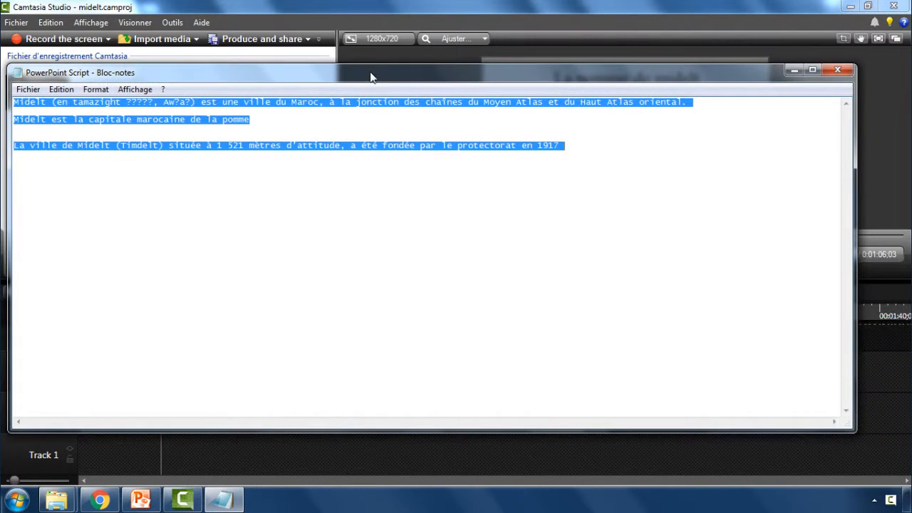
{"action": "left_click_drag", "start_coordinate": [848, 160], "coordinate": [605, 171]}
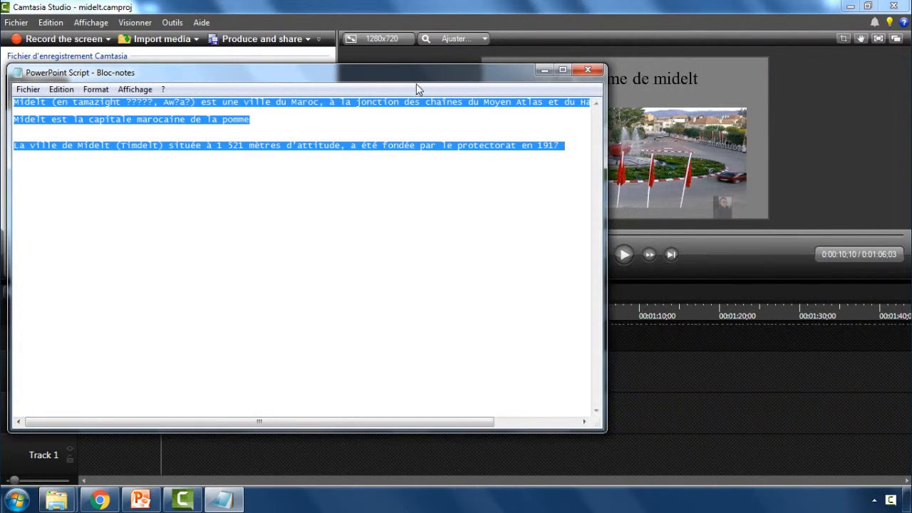
{"action": "left_click_drag", "start_coordinate": [433, 72], "coordinate": [617, 92]}
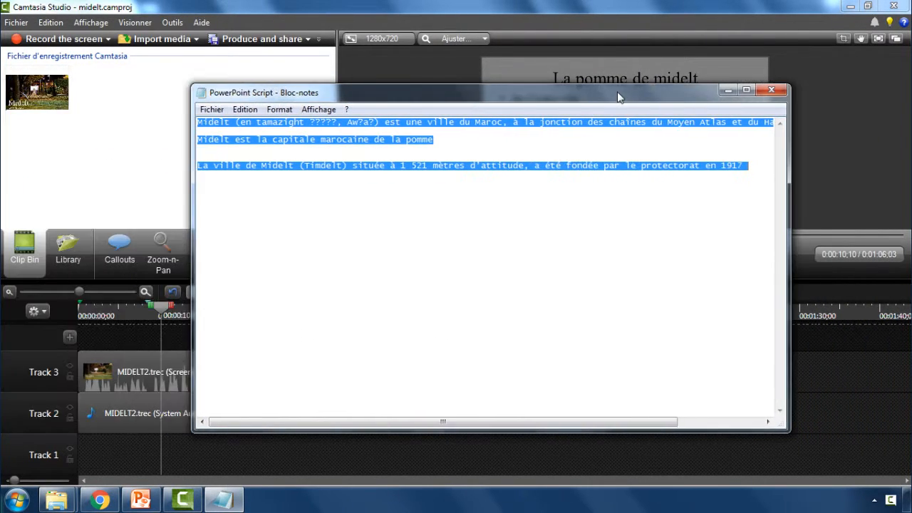
{"action": "left_click", "coordinate": [517, 144]}
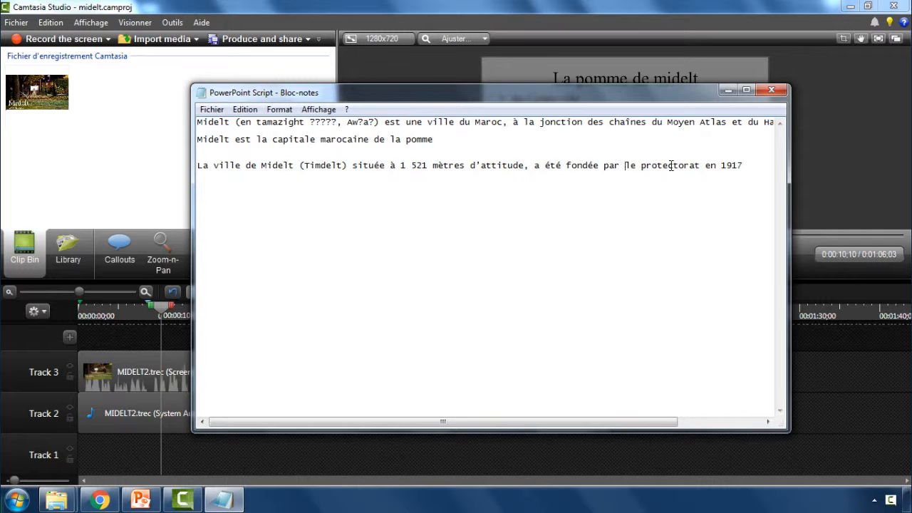
{"action": "key", "text": "ctrl+a"}
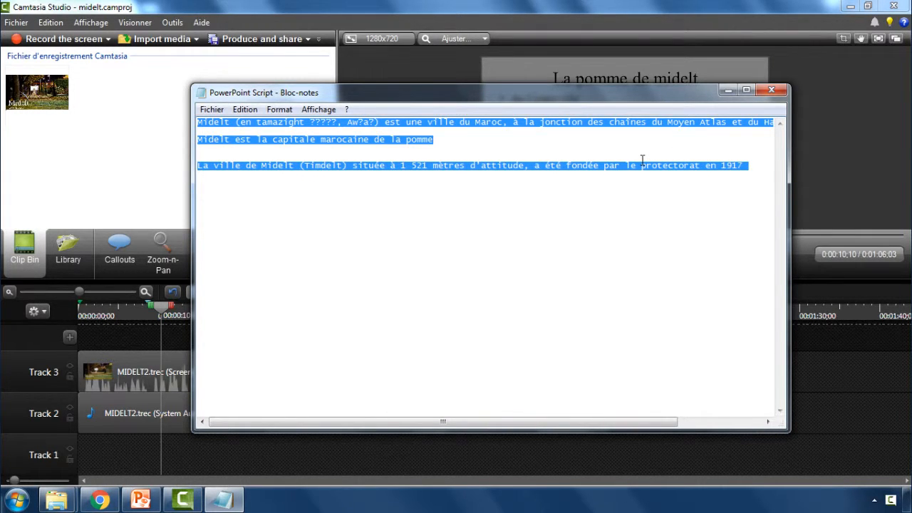
{"action": "key", "text": "ctrl+c"}
Return to Camtasia Studio and paste the copied script as a caption at 0:00:10;10
{"action": "left_click", "coordinate": [138, 360]}
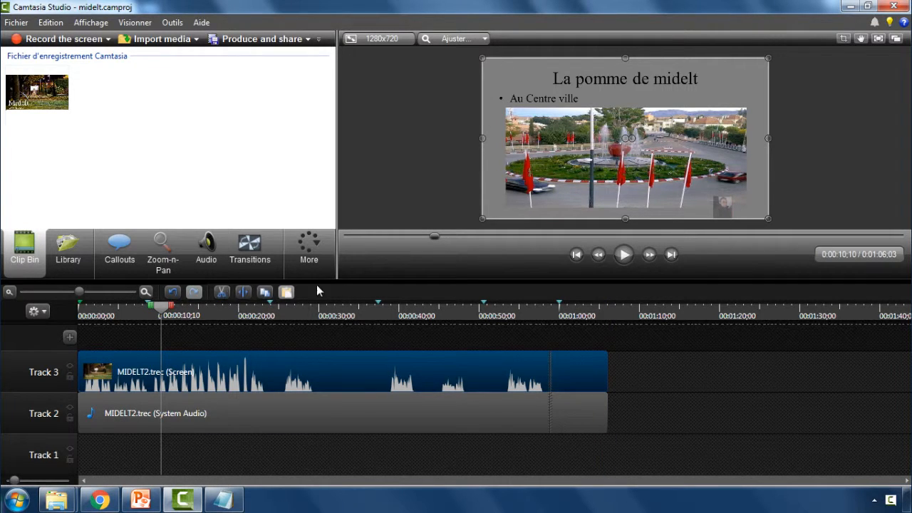
{"action": "left_click", "coordinate": [312, 252]}
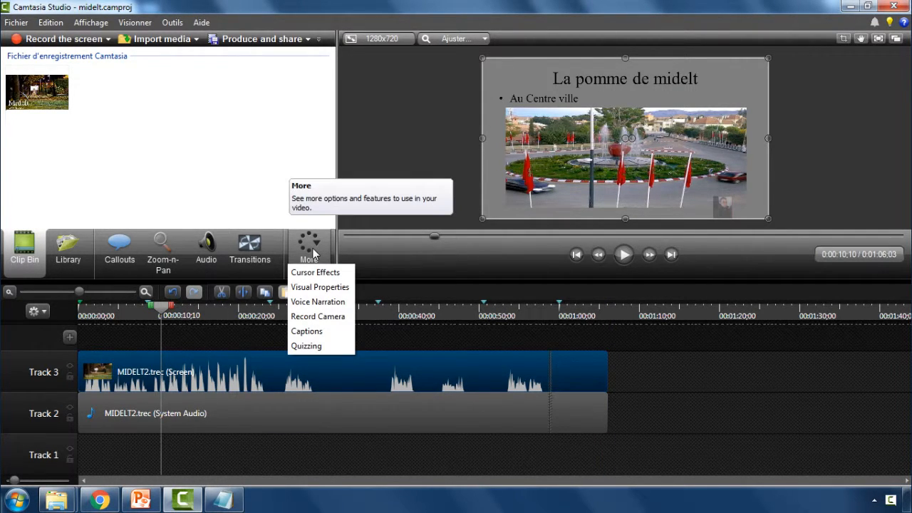
{"action": "left_click", "coordinate": [307, 331]}
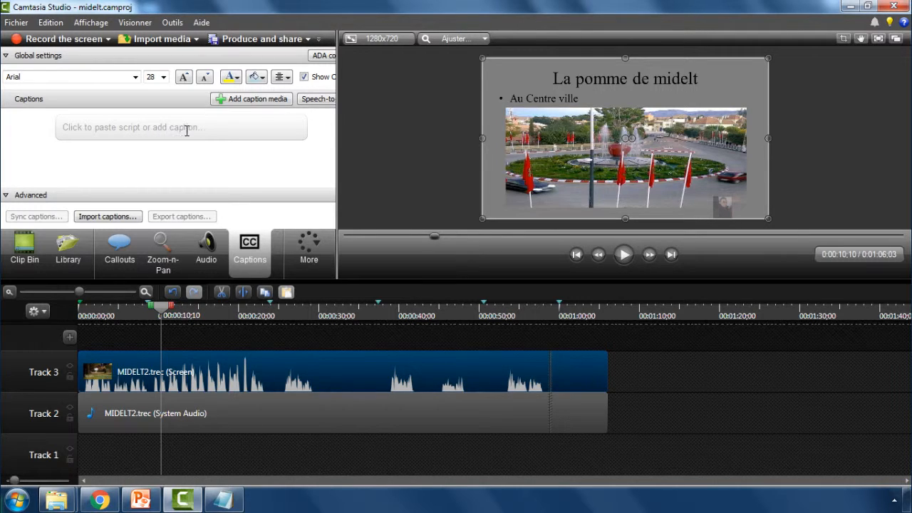
{"action": "left_click", "coordinate": [97, 126]}
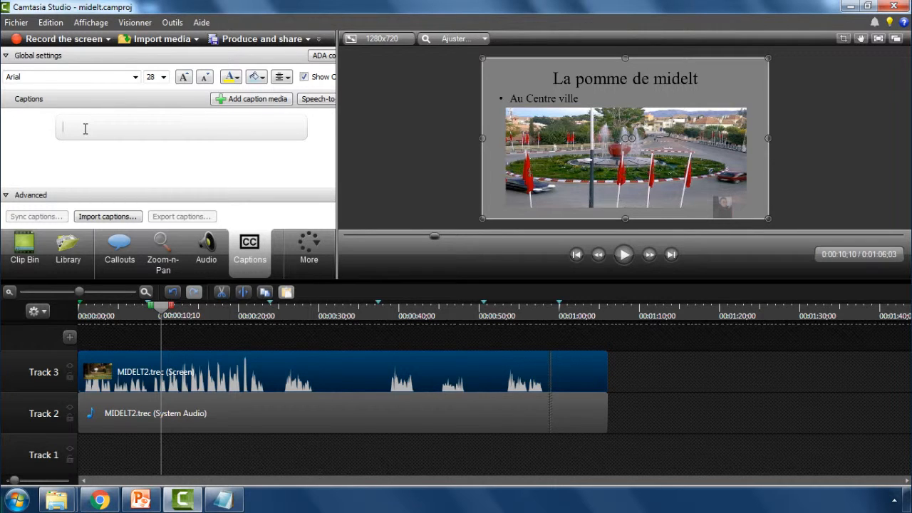
{"action": "key", "text": "ctrl+v"}
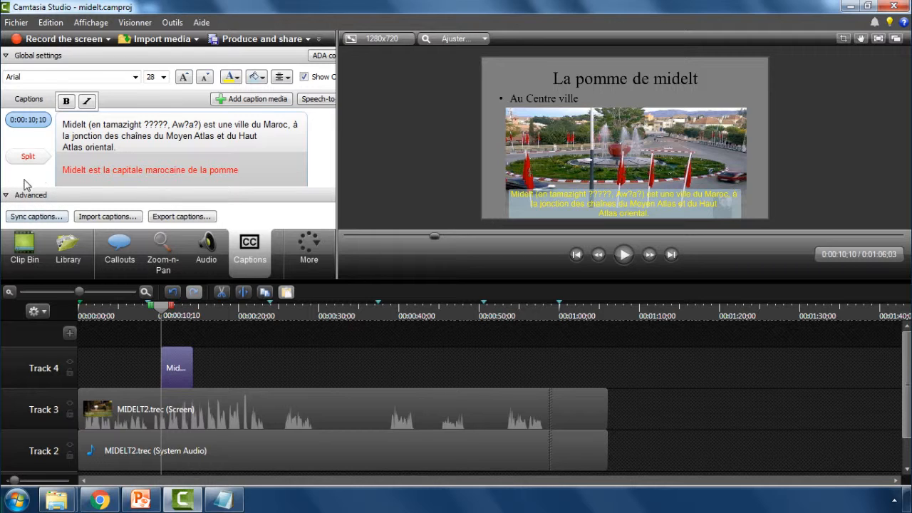
Start synchronizing the pasted captions with the video playback
{"action": "left_click", "coordinate": [6, 195]}
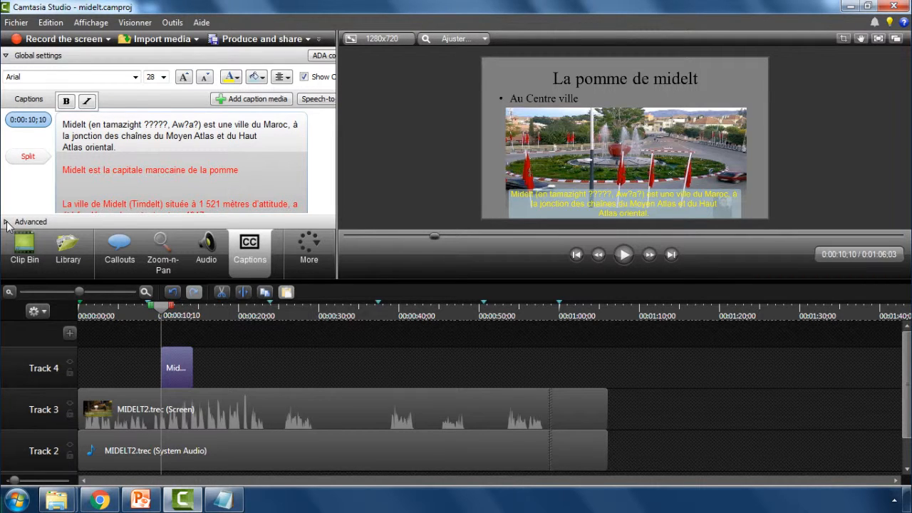
{"action": "left_click", "coordinate": [7, 223]}
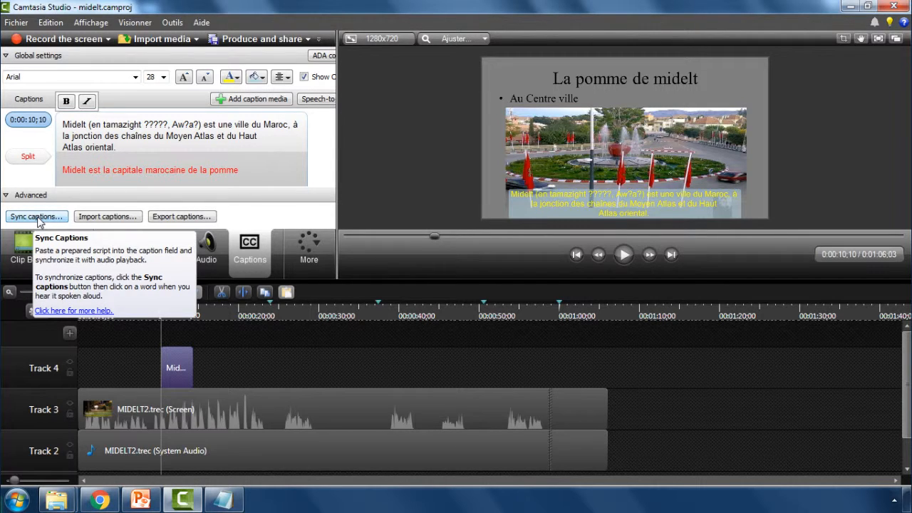
{"action": "left_click", "coordinate": [37, 217]}
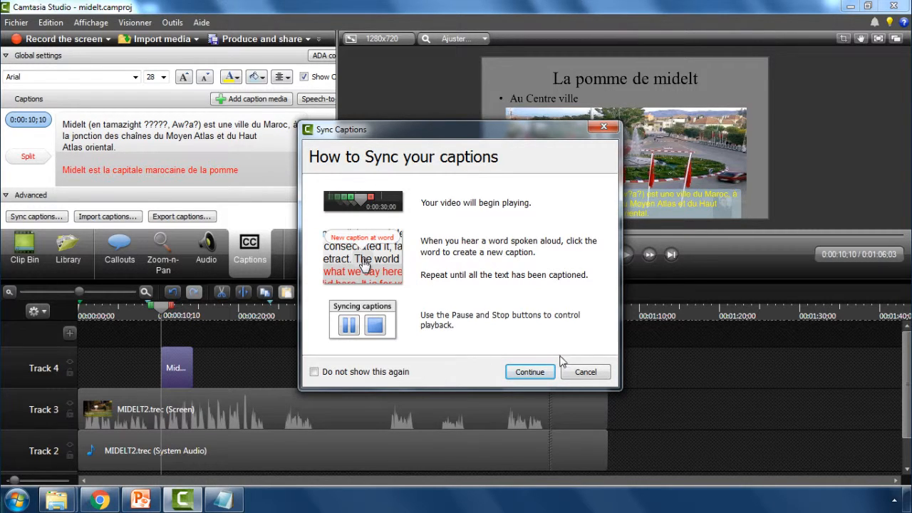
{"action": "left_click", "coordinate": [527, 372]}
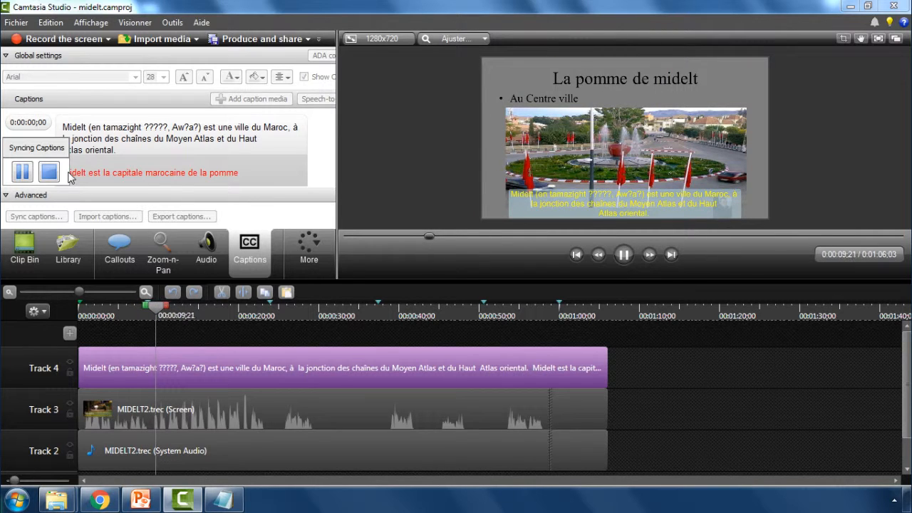
During playback, start new captions at "Midelt est la capitale" and at "ville de Midelt", then stop syncing and return to the first caption
{"action": "left_click", "coordinate": [72, 177]}
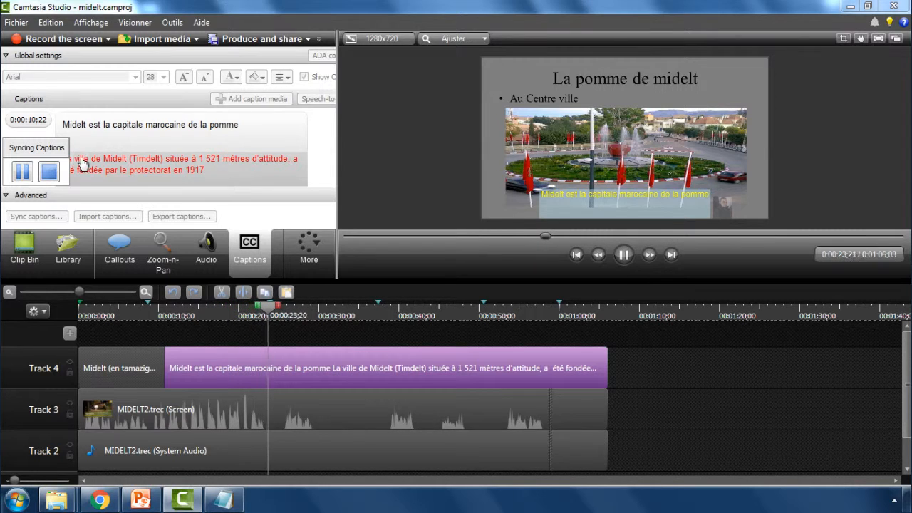
{"action": "left_click", "coordinate": [84, 164]}
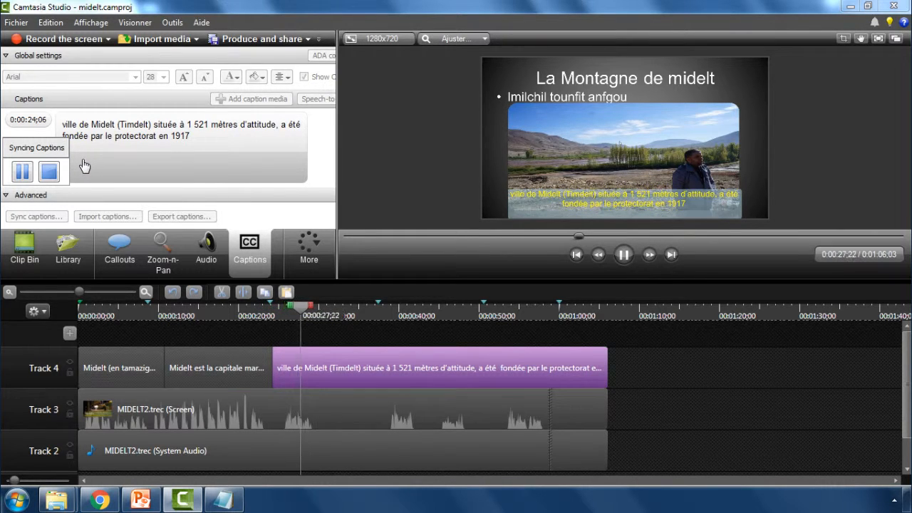
{"action": "left_click", "coordinate": [22, 174]}
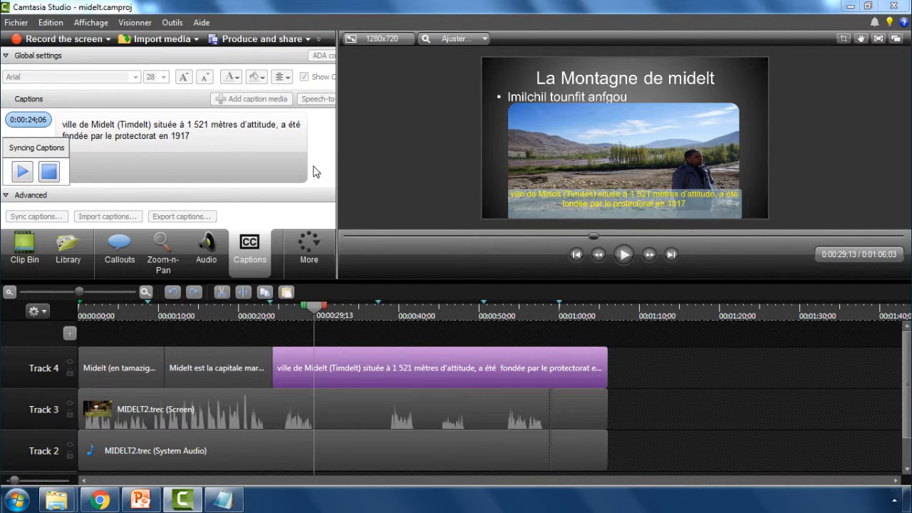
{"action": "left_click", "coordinate": [242, 147]}
{"action": "scroll", "coordinate": [233, 146], "scroll_direction": "up", "scroll_amount": 3}
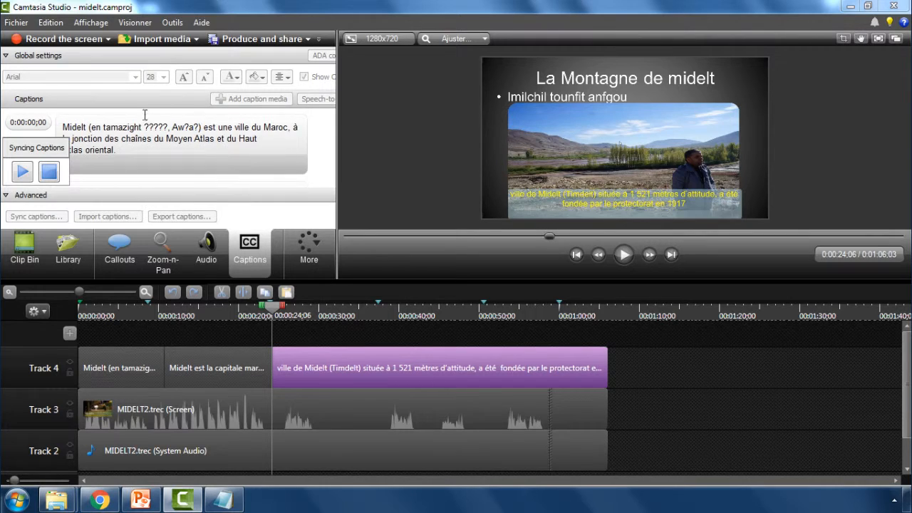
{"action": "scroll", "coordinate": [120, 143], "scroll_direction": "down", "scroll_amount": 2}
{"action": "scroll", "coordinate": [113, 121], "scroll_direction": "up", "scroll_amount": 2}
{"action": "left_click", "coordinate": [48, 172]}
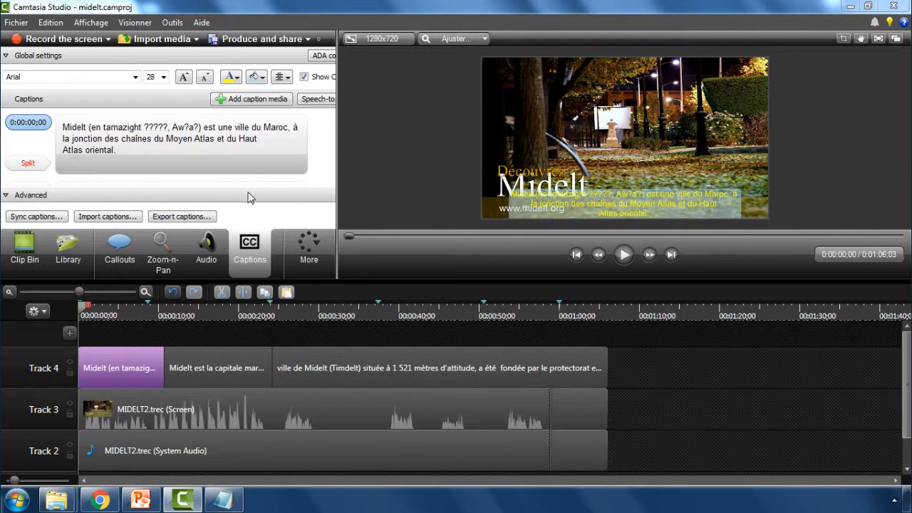
Extend the first caption on Track 4 so it ends at about 0:00:14
{"action": "left_click", "coordinate": [131, 379]}
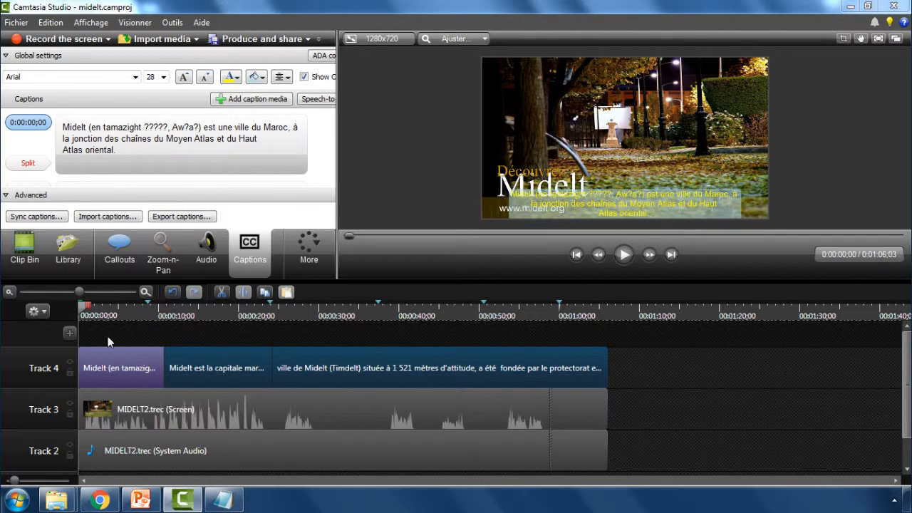
{"action": "left_click", "coordinate": [119, 307]}
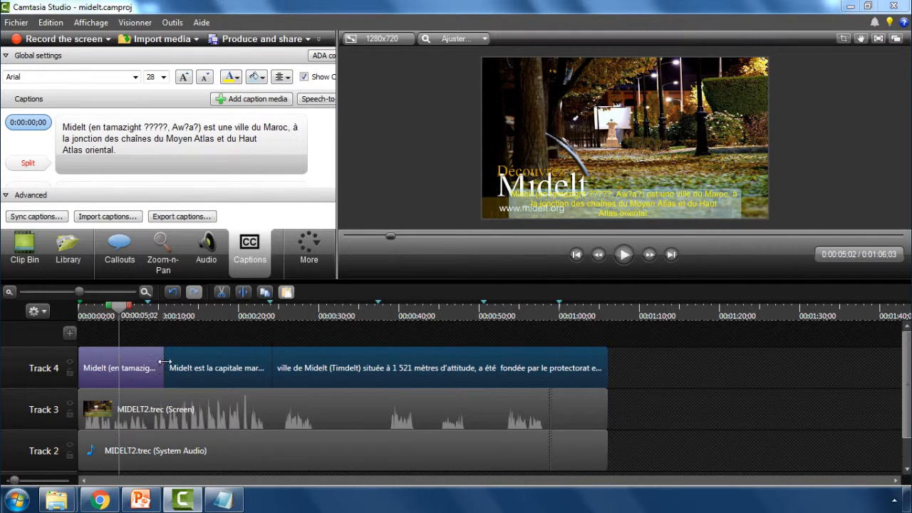
{"action": "left_click_drag", "start_coordinate": [164, 363], "coordinate": [193, 363]}
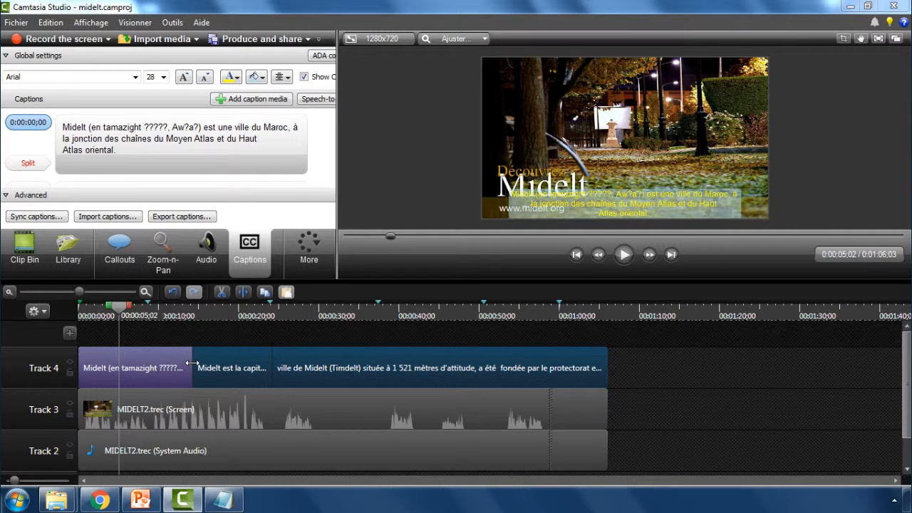
Extend the second caption on Track 4 so it ends at about 0:00:38
{"action": "left_click_drag", "start_coordinate": [118, 308], "coordinate": [225, 311]}
{"action": "left_click_drag", "start_coordinate": [272, 358], "coordinate": [283, 358]}
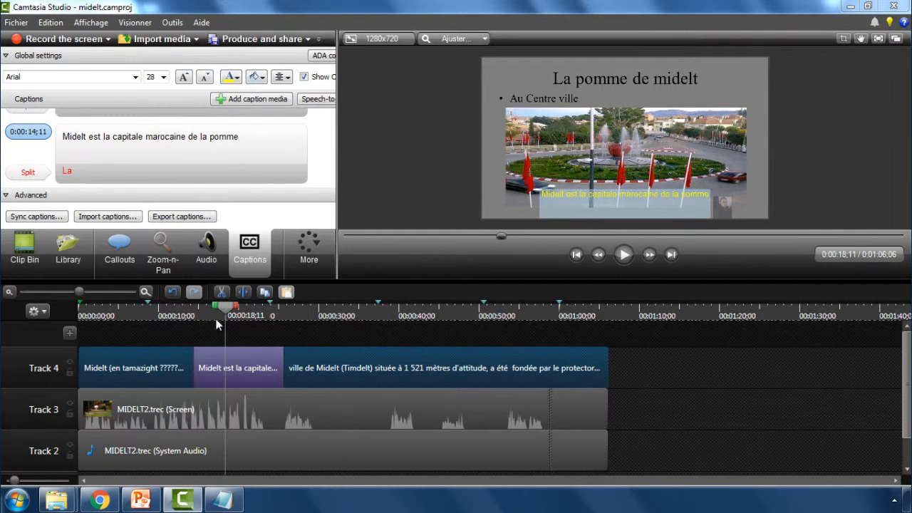
{"action": "left_click_drag", "start_coordinate": [225, 312], "coordinate": [269, 311]}
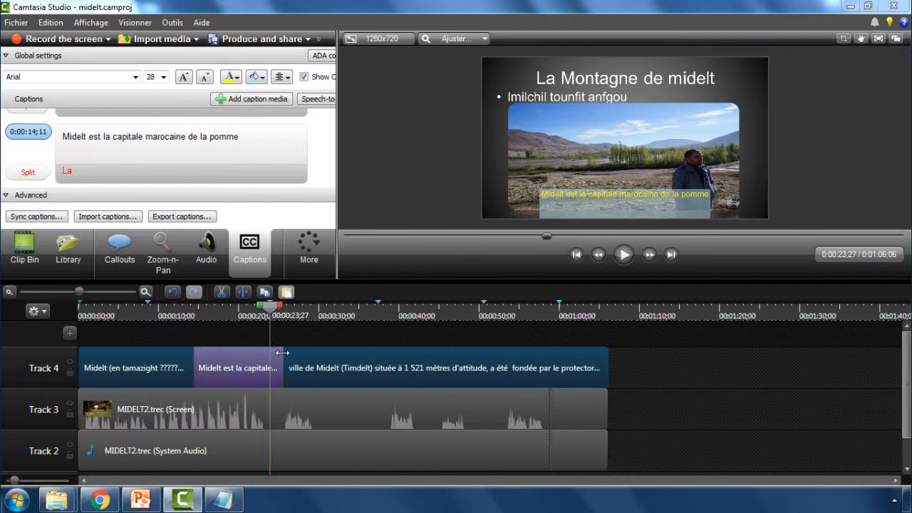
{"action": "left_click_drag", "start_coordinate": [284, 356], "coordinate": [381, 365]}
Play the first seconds of the video from the beginning to check the first caption
{"action": "left_click_drag", "start_coordinate": [272, 313], "coordinate": [63, 316]}
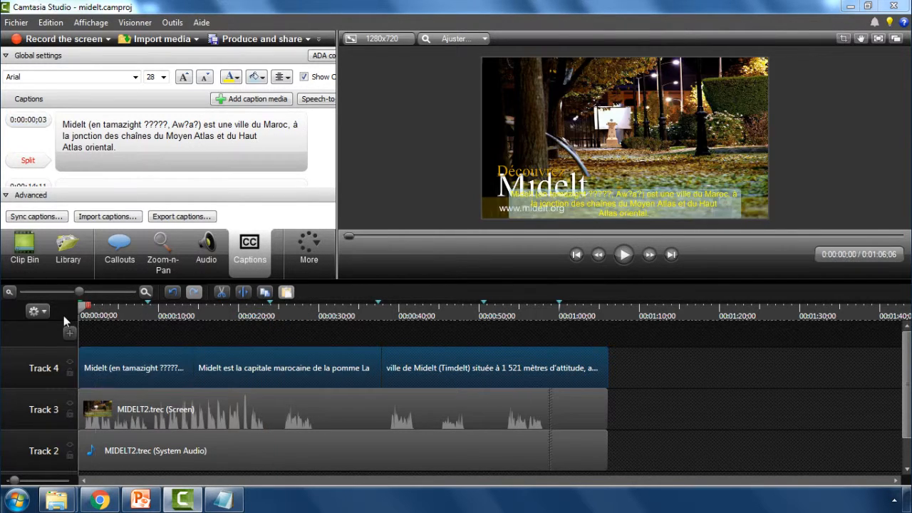
{"action": "left_click", "coordinate": [624, 254]}
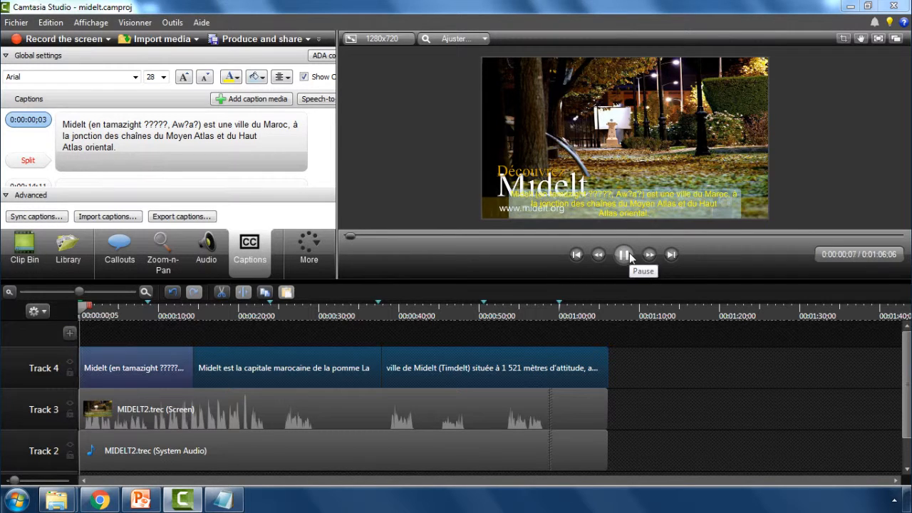
{"action": "left_click", "coordinate": [624, 254]}
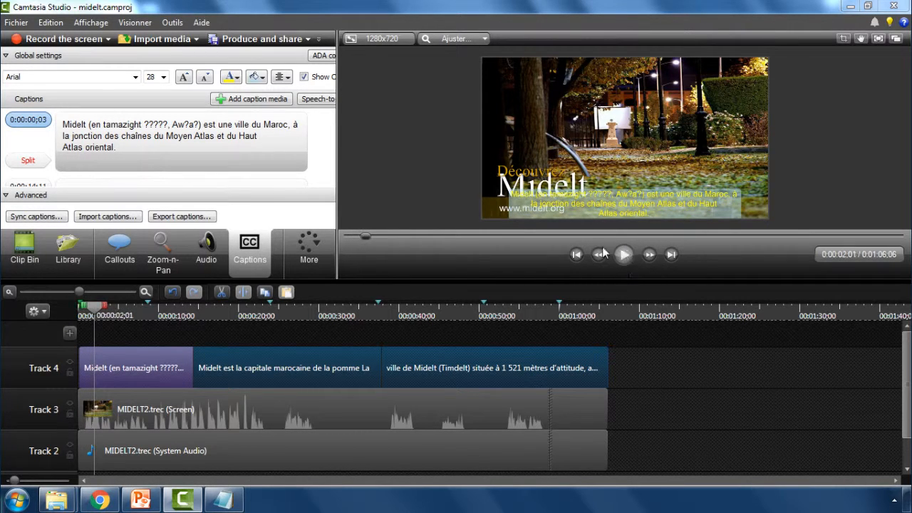
{"action": "left_click", "coordinate": [219, 142]}
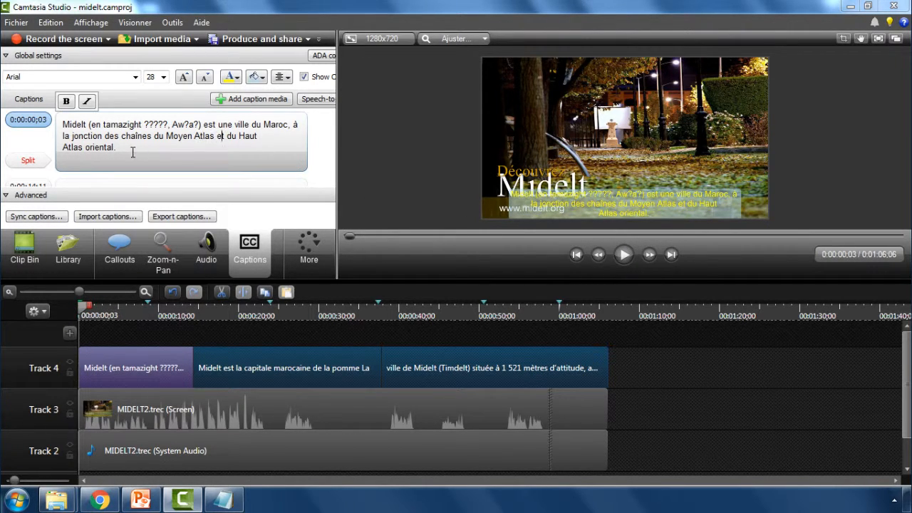
{"action": "key", "text": "Escape"}
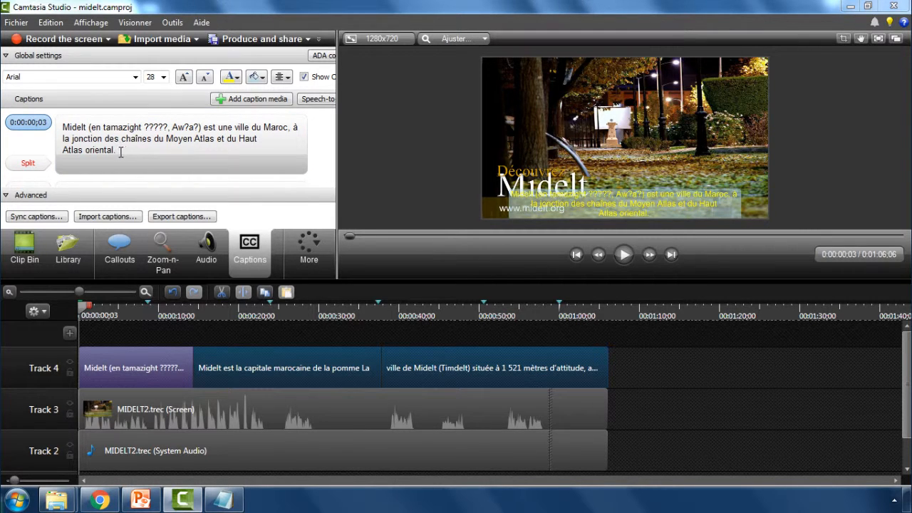
{"action": "left_click", "coordinate": [120, 152]}
{"action": "key", "text": "ctrl+a"}
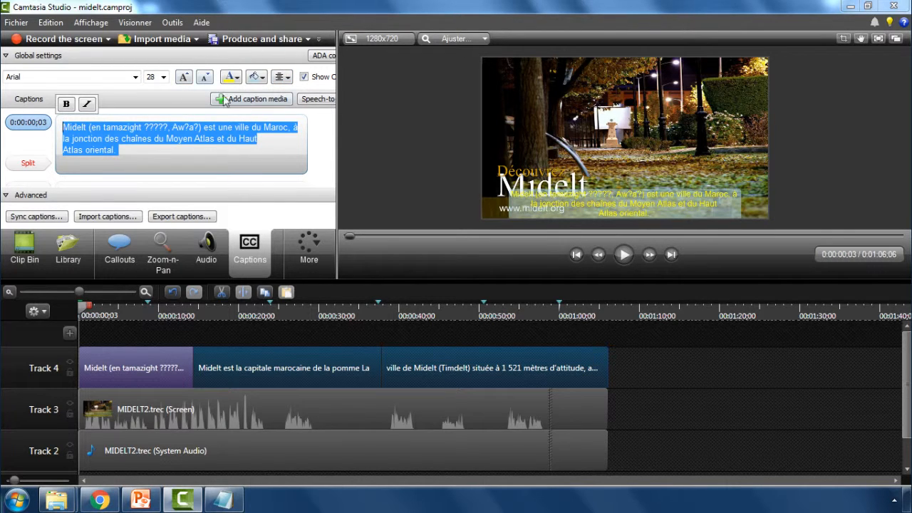
{"action": "left_click", "coordinate": [236, 77]}
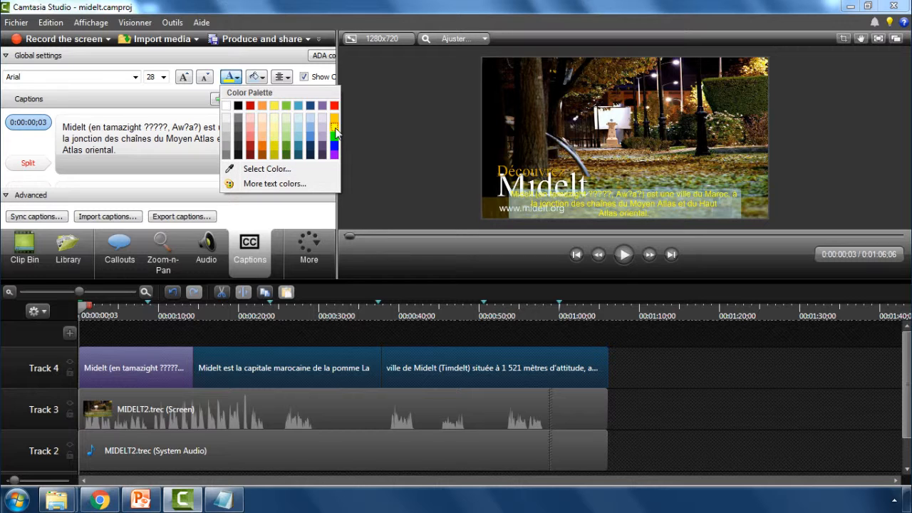
{"action": "left_click", "coordinate": [181, 131]}
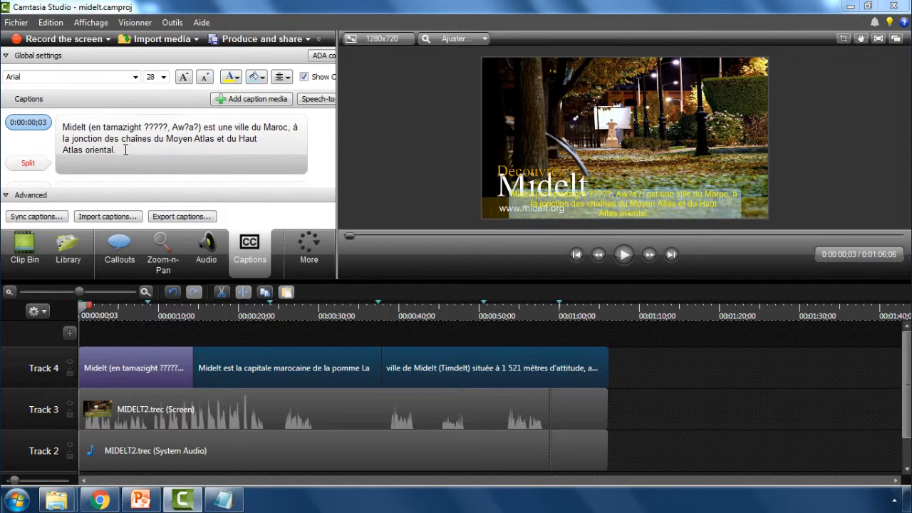
Make the whole text of the first caption bold
{"action": "left_click", "coordinate": [125, 150]}
{"action": "left_click_drag", "start_coordinate": [129, 149], "coordinate": [72, 127]}
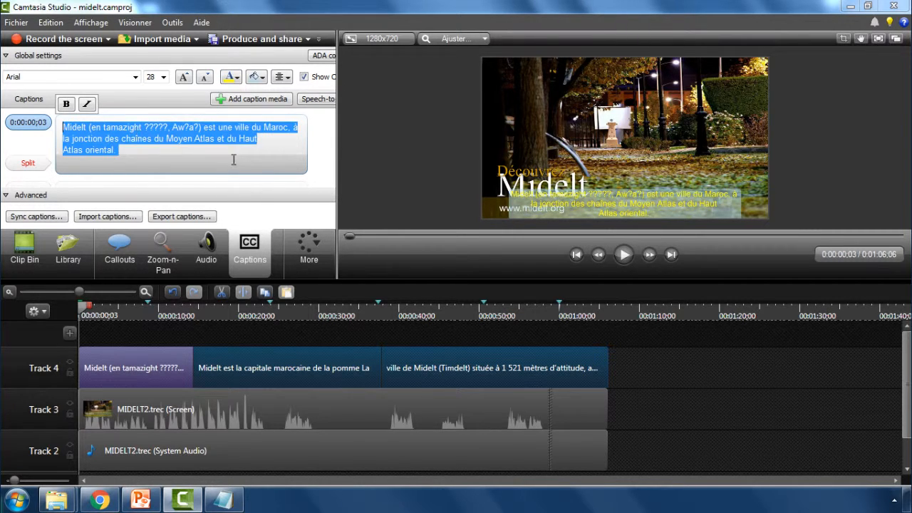
{"action": "left_click", "coordinate": [274, 160]}
{"action": "left_click", "coordinate": [190, 138]}
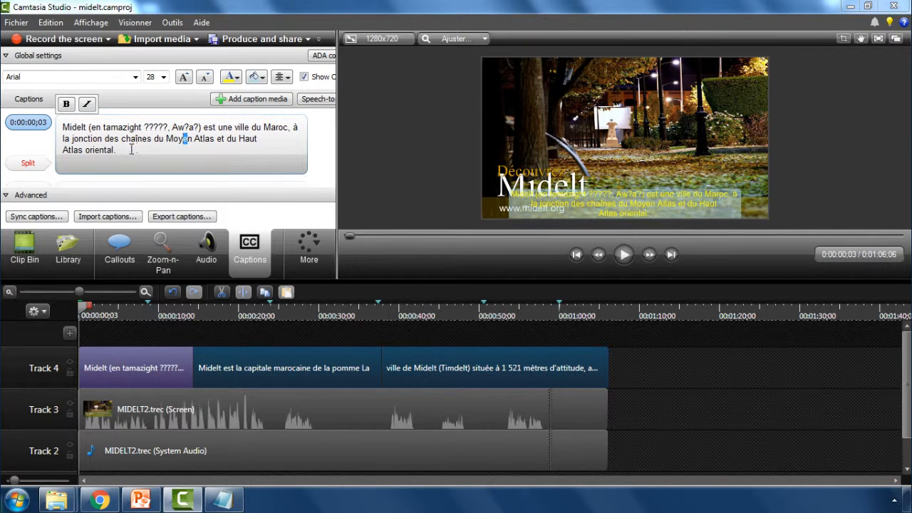
{"action": "left_click_drag", "start_coordinate": [131, 149], "coordinate": [64, 125]}
{"action": "left_click", "coordinate": [67, 105]}
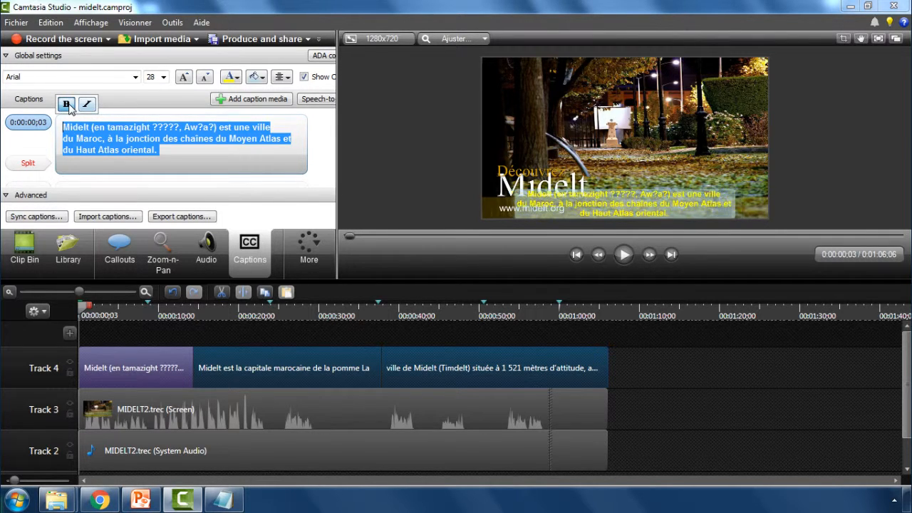
Set the caption text colour to red
{"action": "left_click", "coordinate": [237, 79]}
{"action": "left_click", "coordinate": [238, 123]}
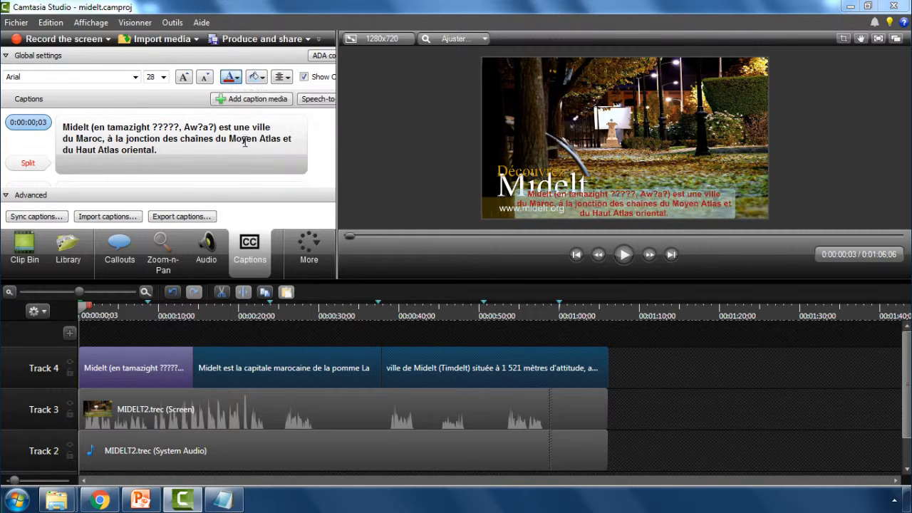
Try a blue and a dark red background behind the captions
{"action": "left_click", "coordinate": [262, 78]}
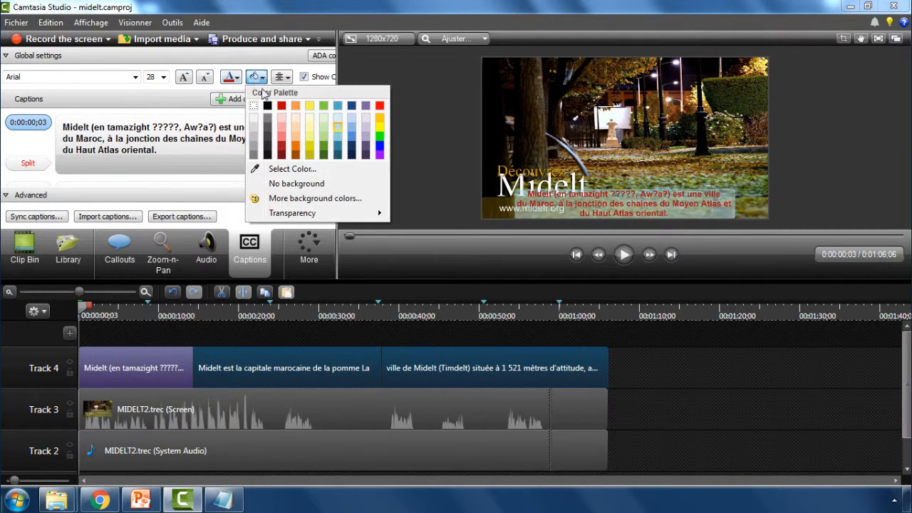
{"action": "left_click", "coordinate": [380, 149]}
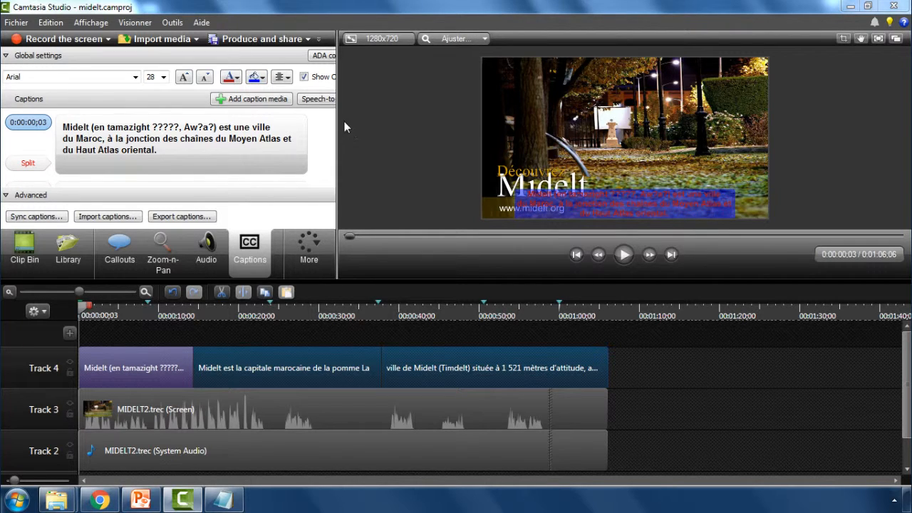
{"action": "left_click", "coordinate": [260, 79]}
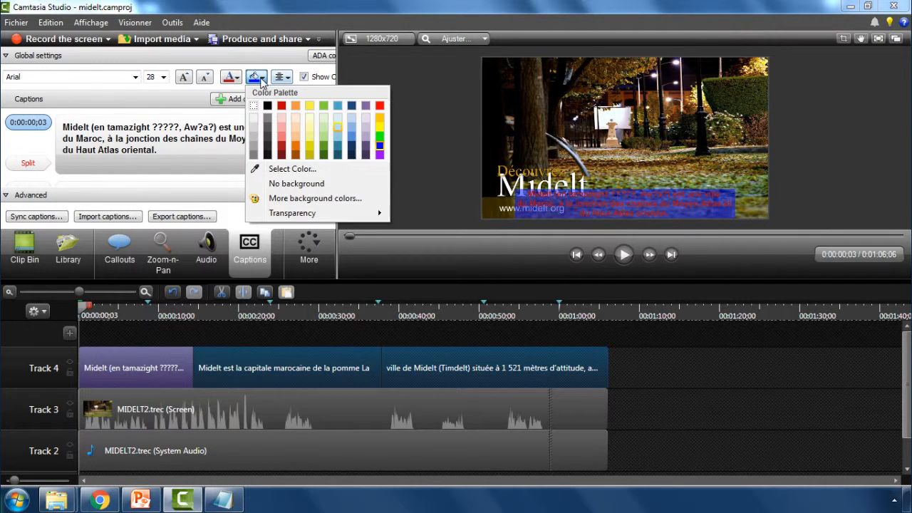
{"action": "left_click", "coordinate": [282, 148]}
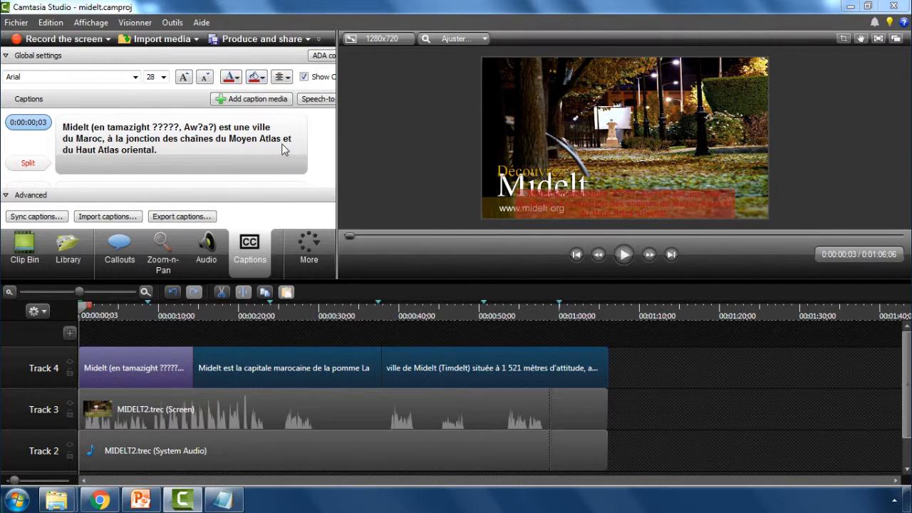
Set the caption background colour to golden yellow
{"action": "left_click", "coordinate": [237, 77]}
{"action": "left_click", "coordinate": [261, 79]}
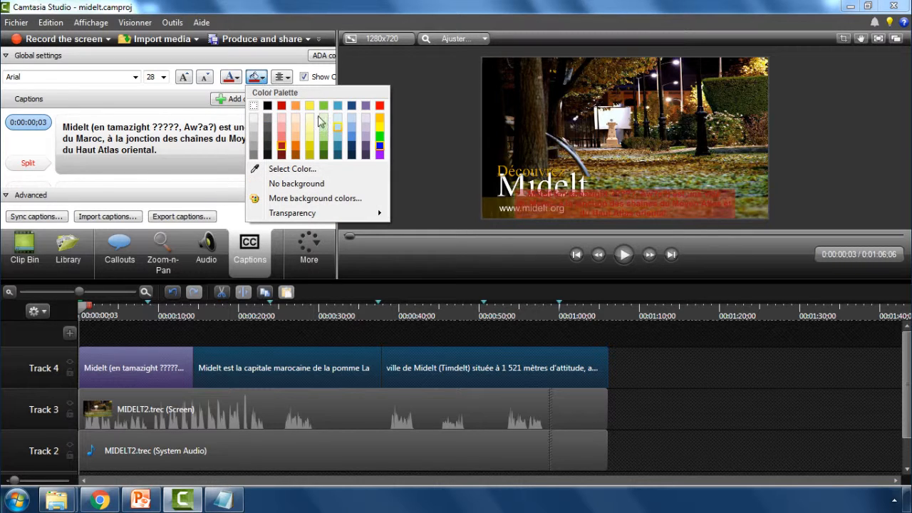
{"action": "left_click", "coordinate": [379, 119]}
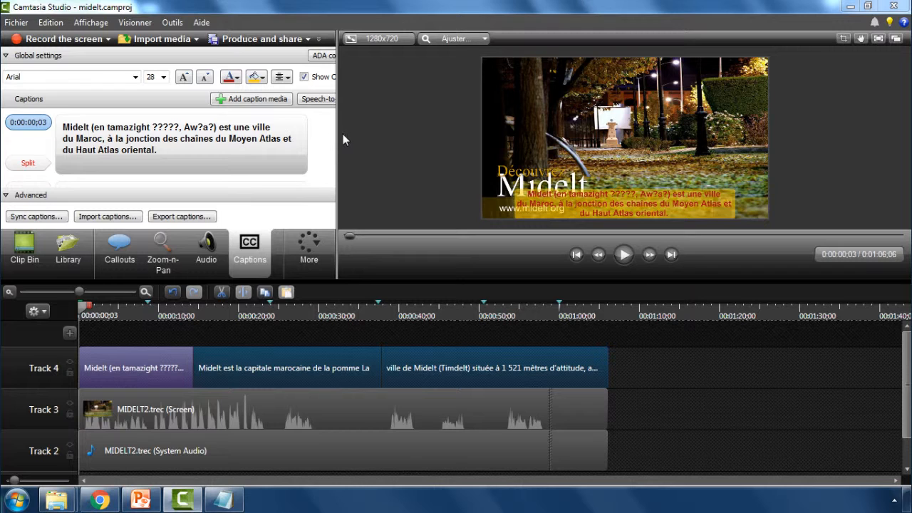
Try caption font size 26 and return to 28, and switch the display of captions off and on again
{"action": "left_click", "coordinate": [204, 77]}
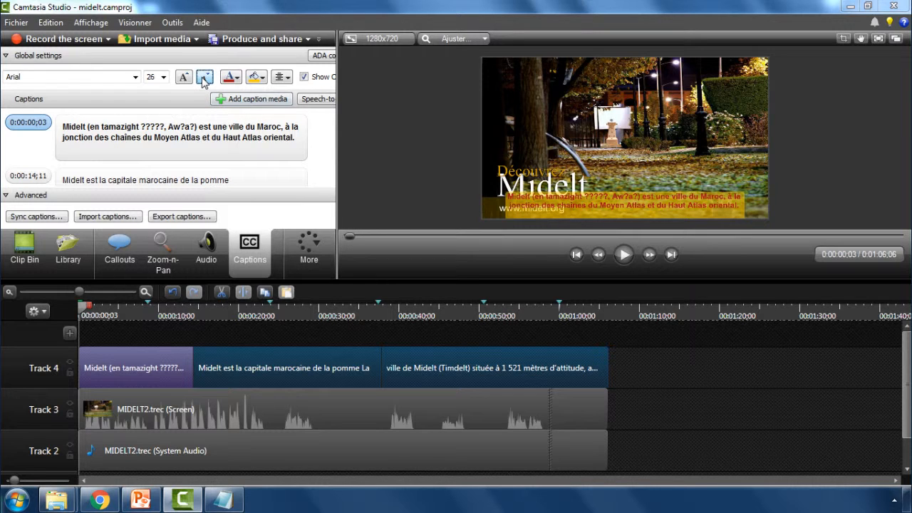
{"action": "left_click", "coordinate": [184, 77]}
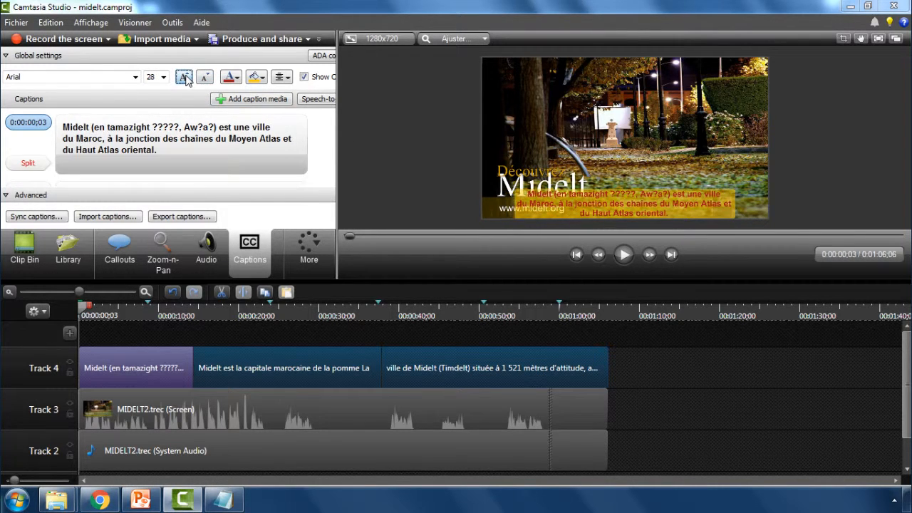
{"action": "left_click", "coordinate": [304, 77]}
{"action": "left_click", "coordinate": [304, 77]}
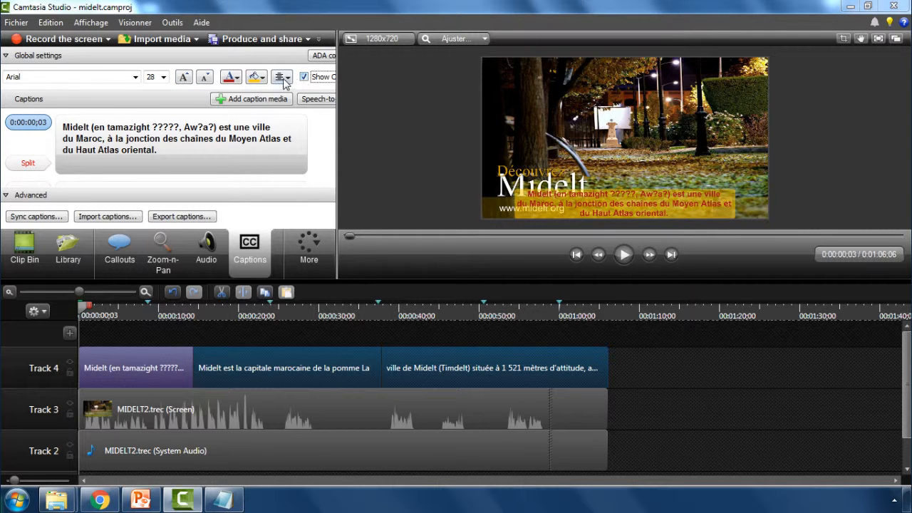
Try left alignment for the caption text and return it to centred
{"action": "left_click", "coordinate": [283, 77]}
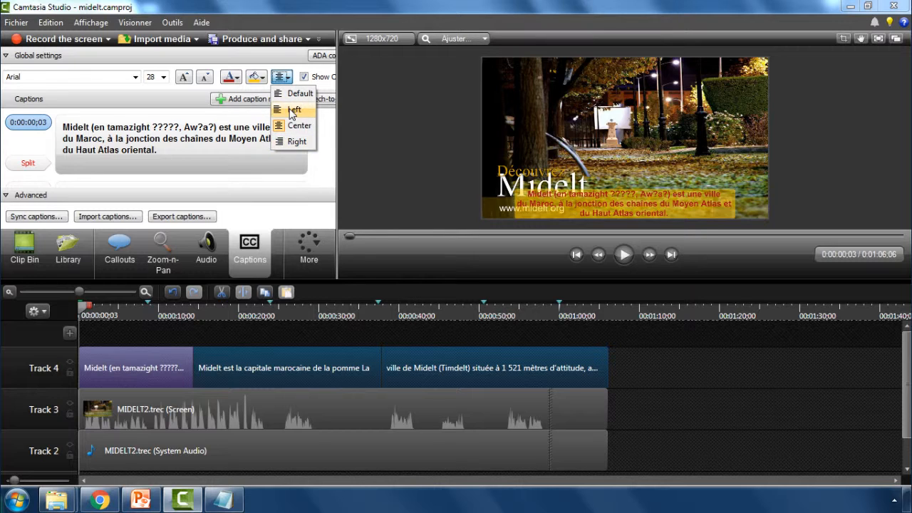
{"action": "left_click", "coordinate": [294, 109]}
{"action": "left_click", "coordinate": [285, 77]}
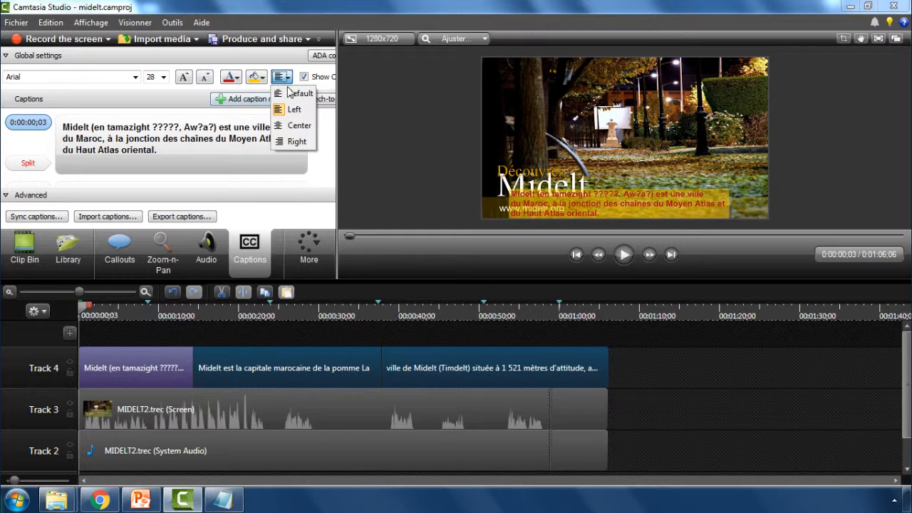
{"action": "left_click", "coordinate": [293, 126]}
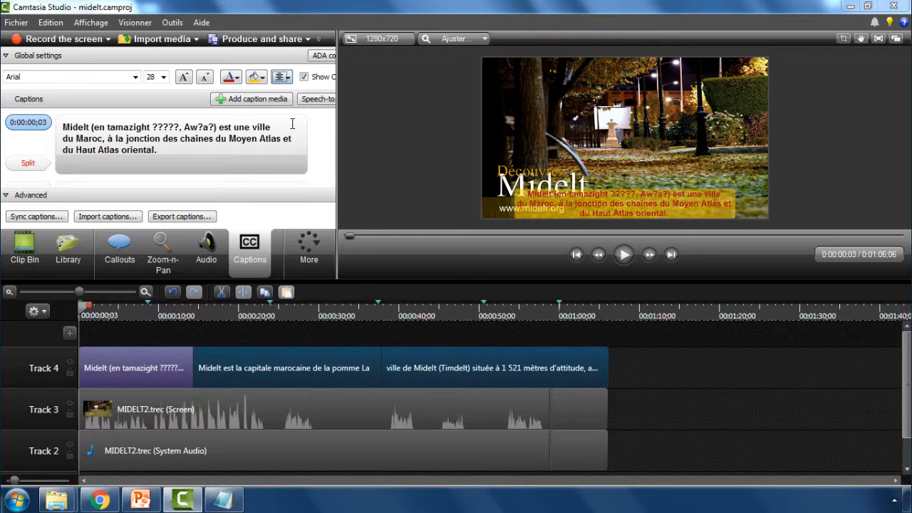
Review the caption script in Notepad and return to the captions in Camtasia Studio
{"action": "left_click", "coordinate": [148, 169]}
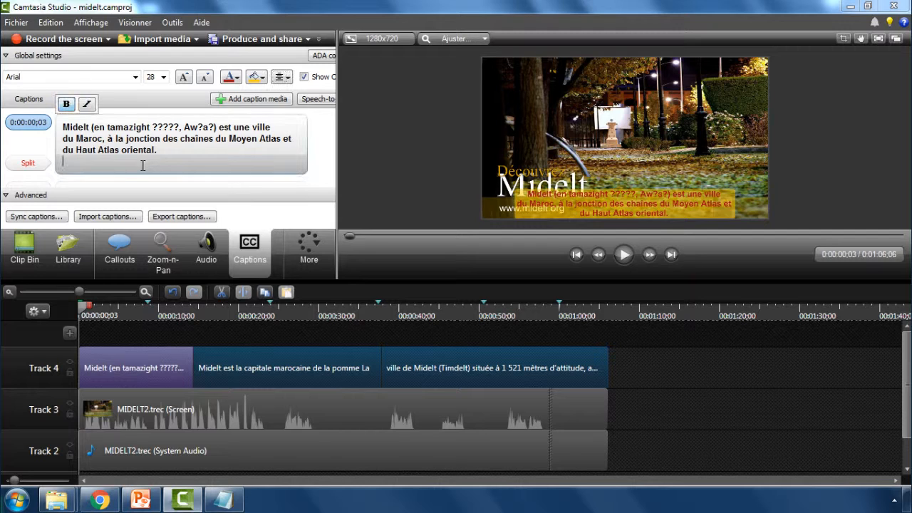
{"action": "left_click", "coordinate": [223, 500]}
{"action": "left_click", "coordinate": [332, 189]}
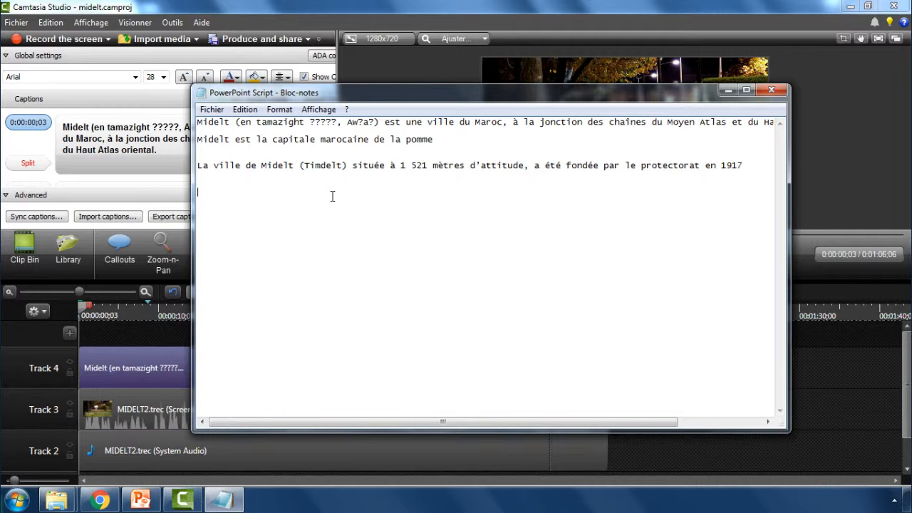
{"action": "left_click", "coordinate": [158, 185]}
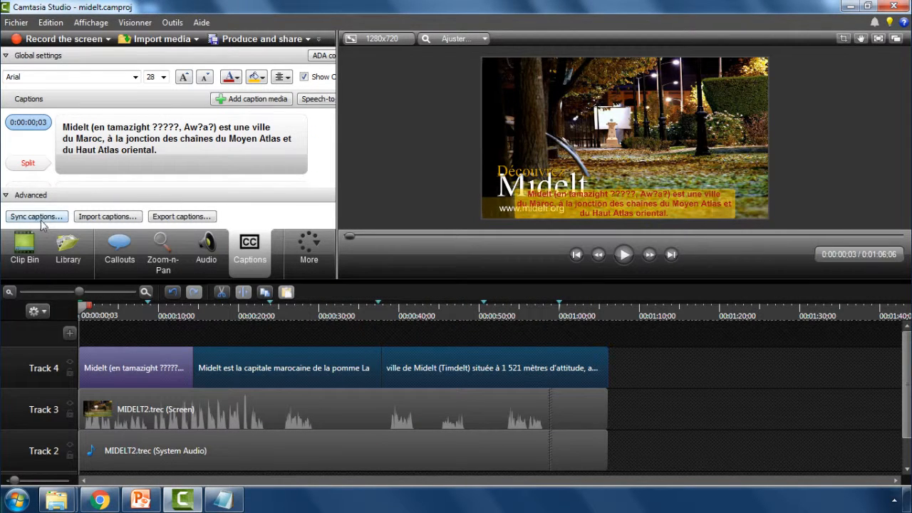